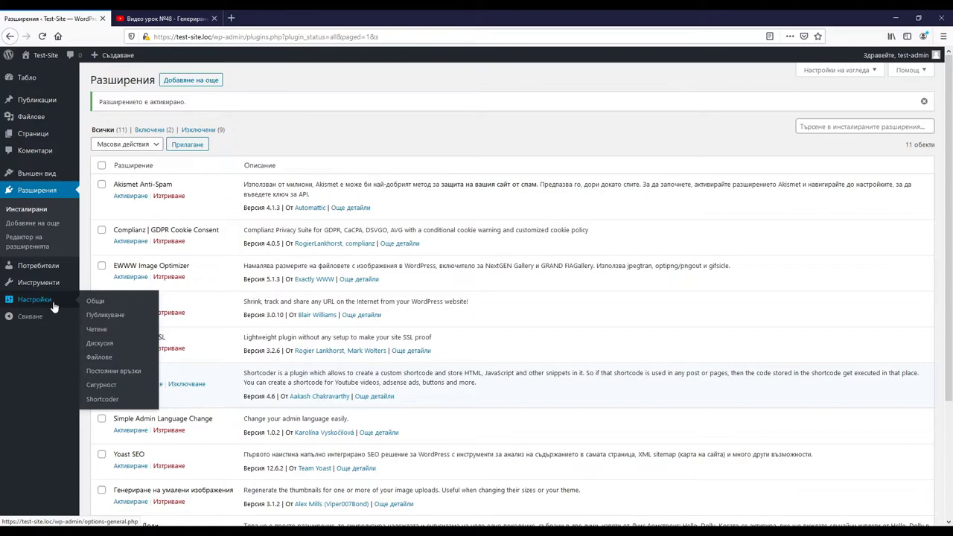
Create a Shortcoder shortcode named test1 with the content "This is a shortcode example!"
left_click(100, 400)
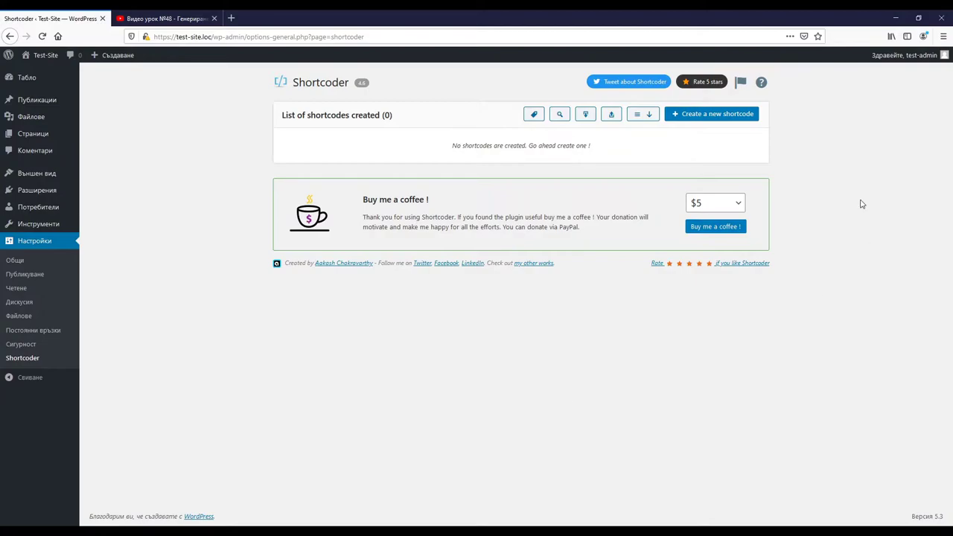
left_click(712, 118)
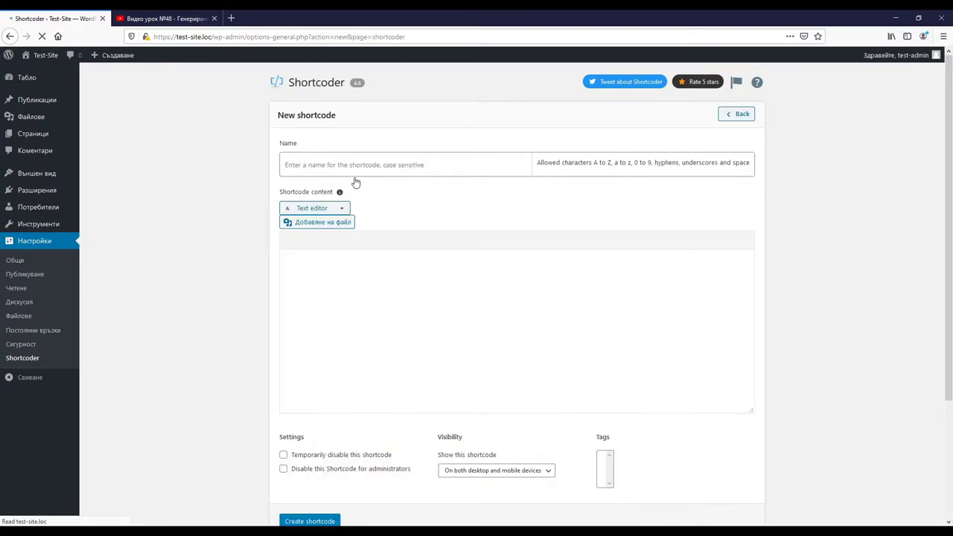
left_click(349, 167)
type("t")
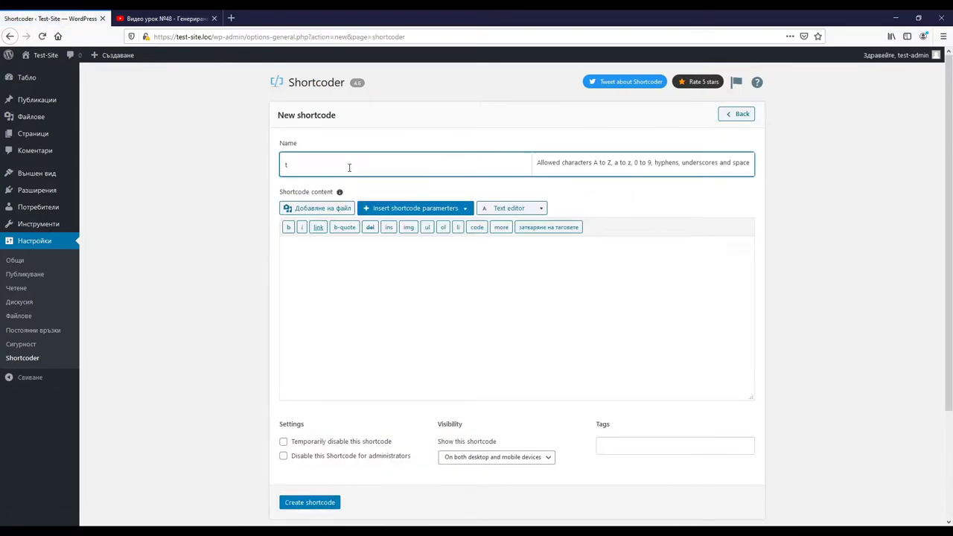
type("est1")
left_click(353, 278)
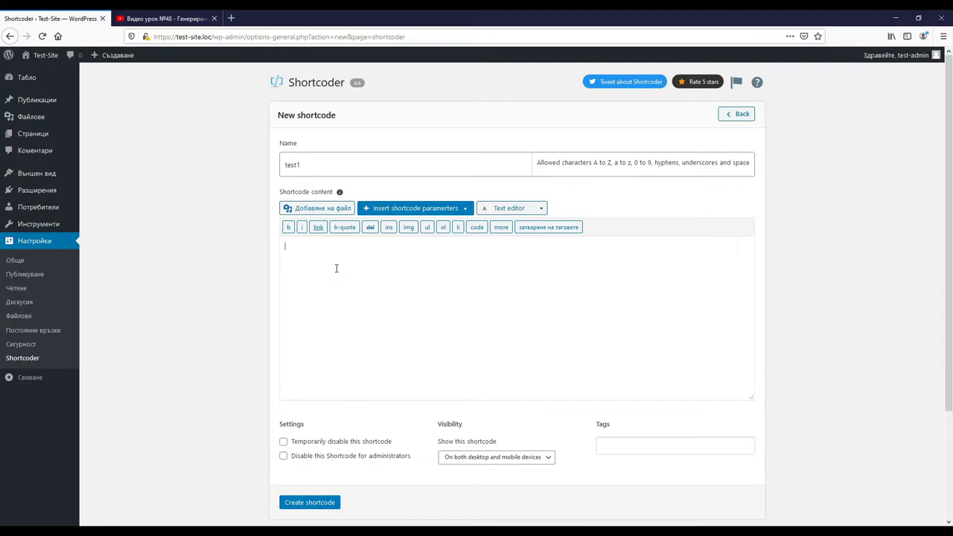
type("This is a shortcode example!")
left_click(310, 504)
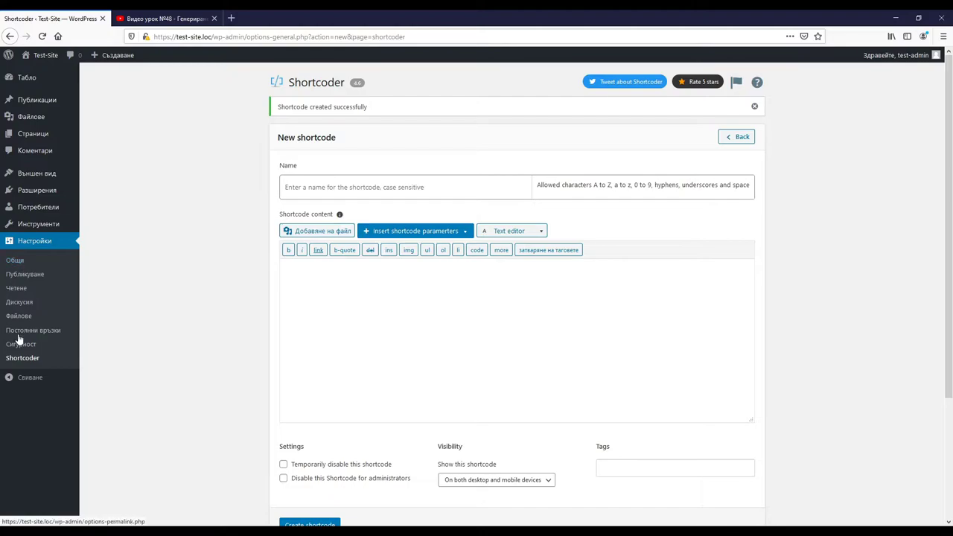
Insert the test1 shortcode into a new post in a separate browser tab and preview the post
left_click(22, 358)
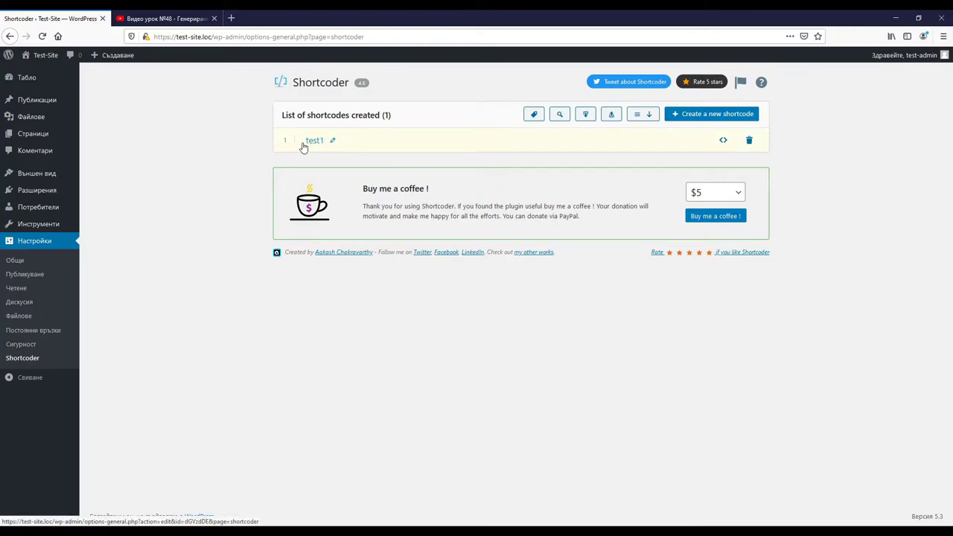
mouse_move(111, 57)
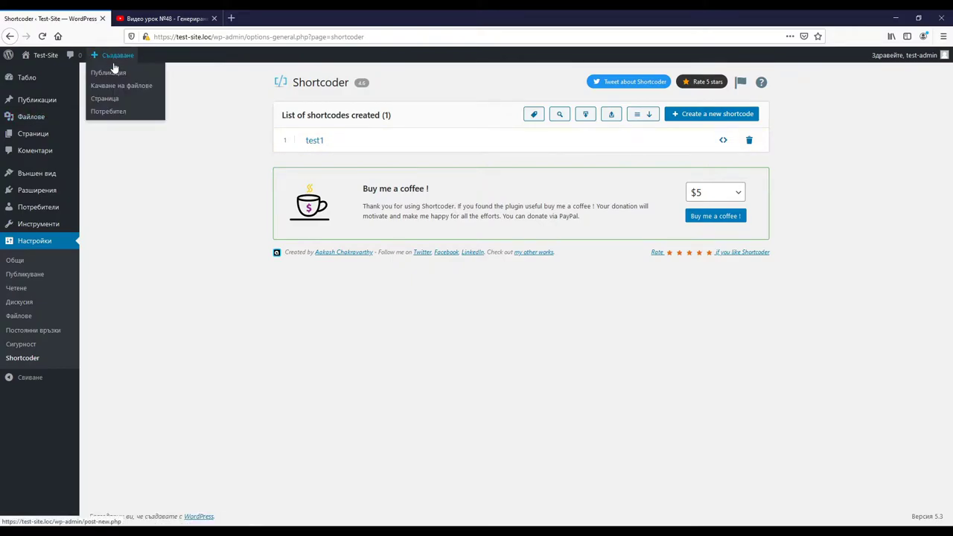
middle_click(113, 77)
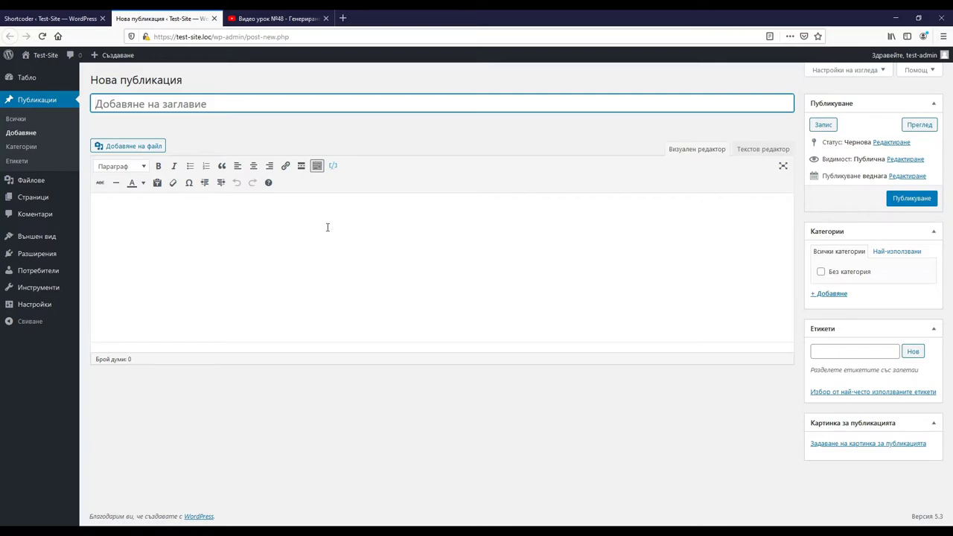
left_click(335, 166)
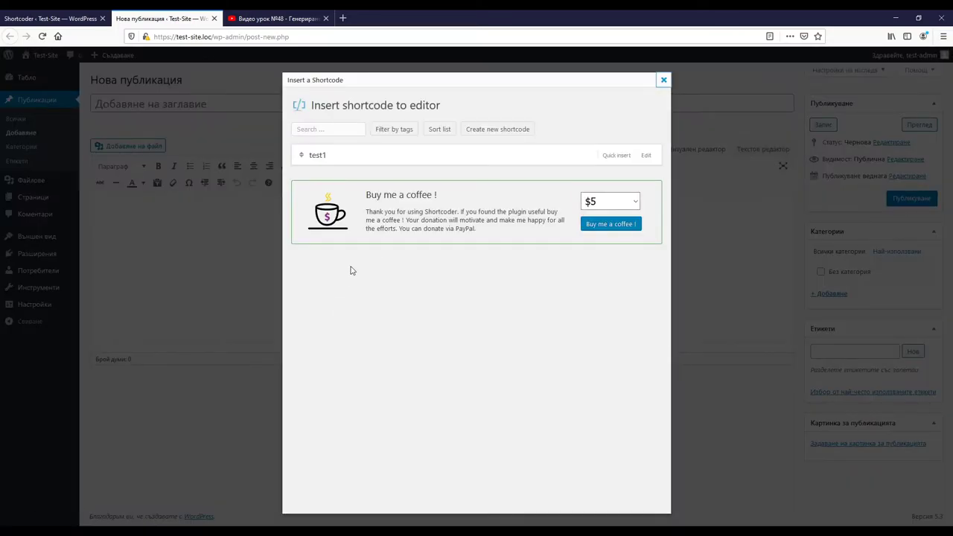
left_click(320, 156)
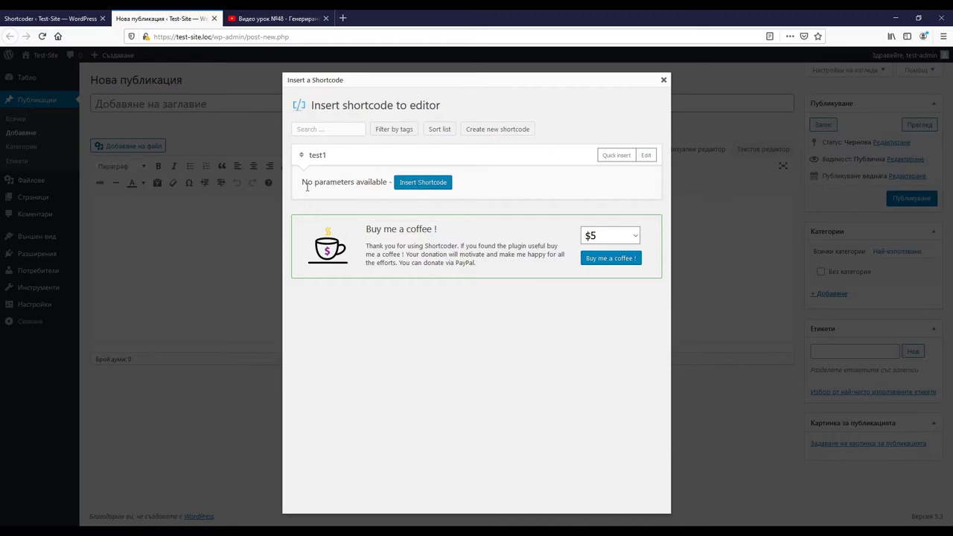
left_click(423, 183)
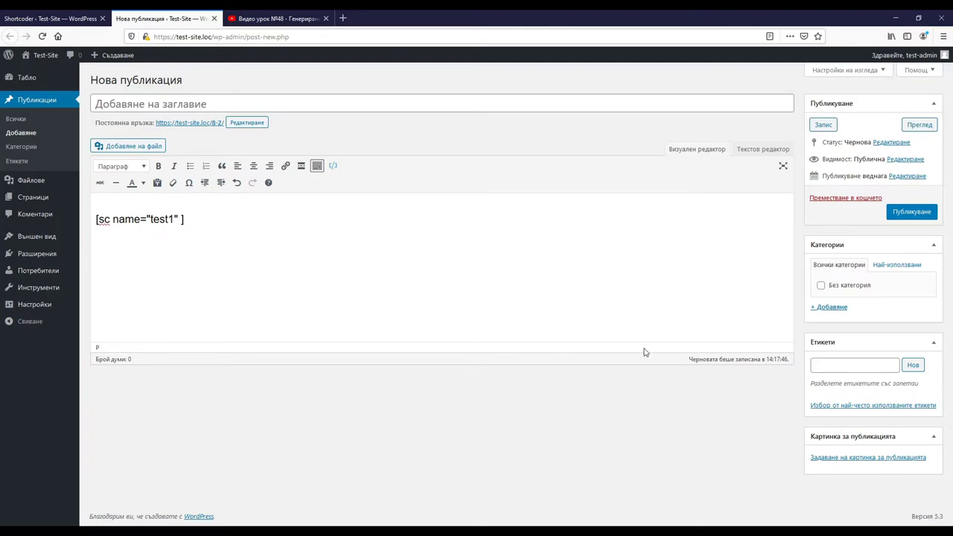
left_click(919, 124)
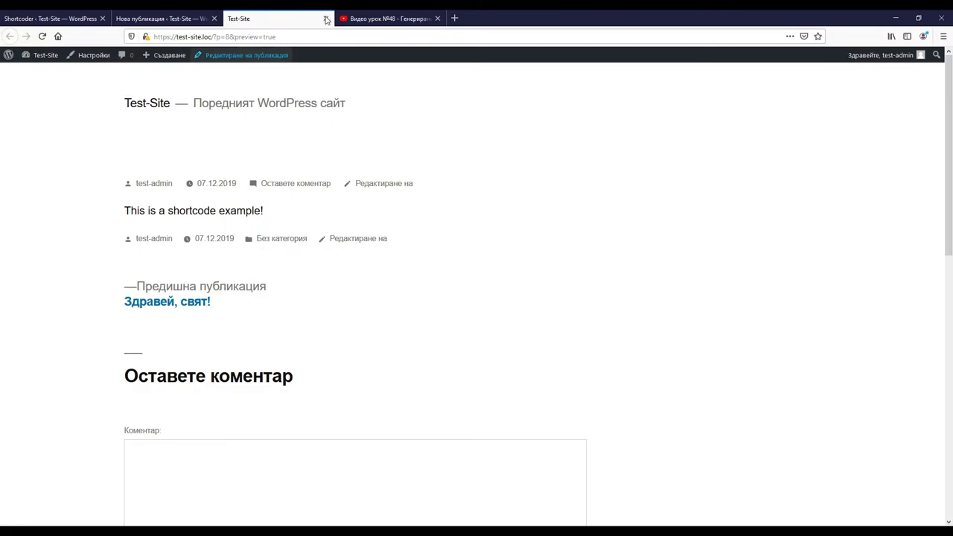
left_click(325, 18)
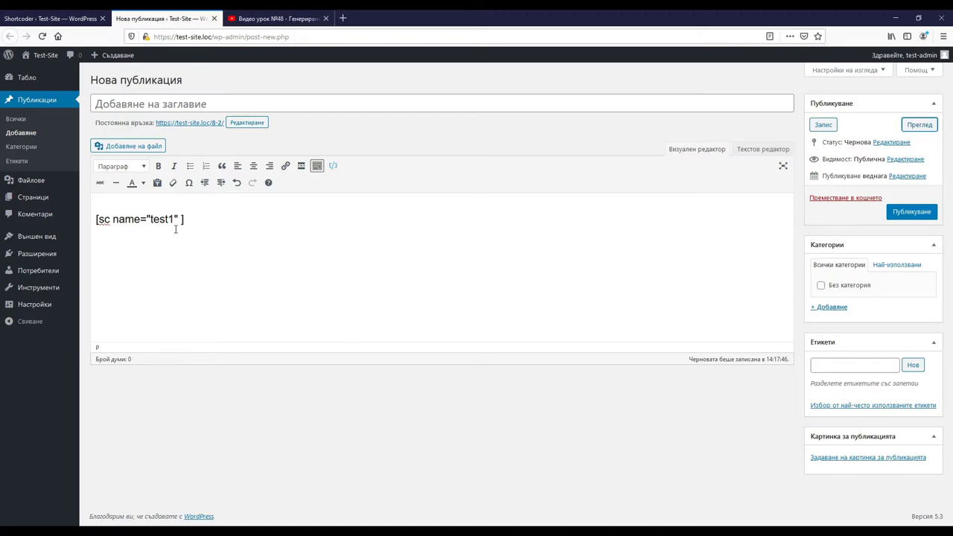
Leave the post draft and start a new Shortcoder shortcode named video1
mouse_move(30, 306)
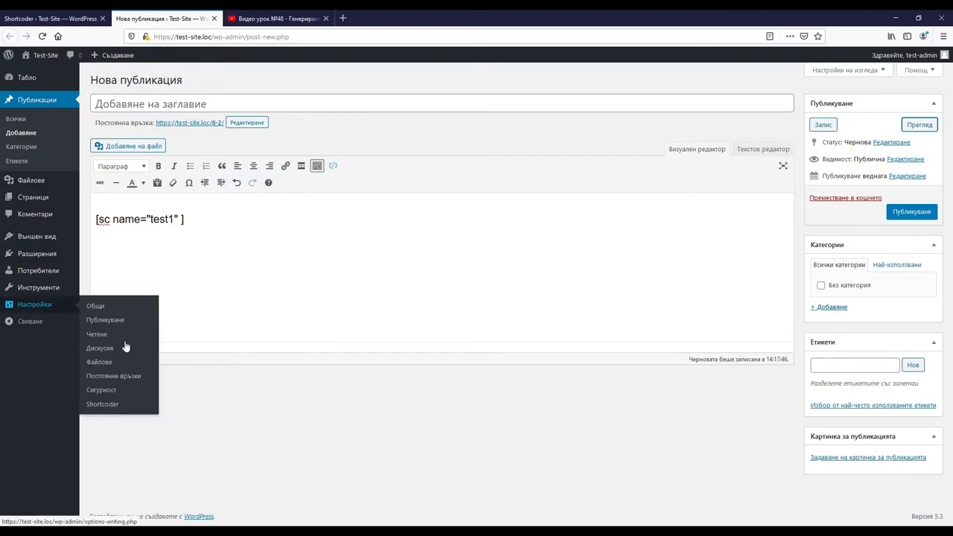
left_click(106, 406)
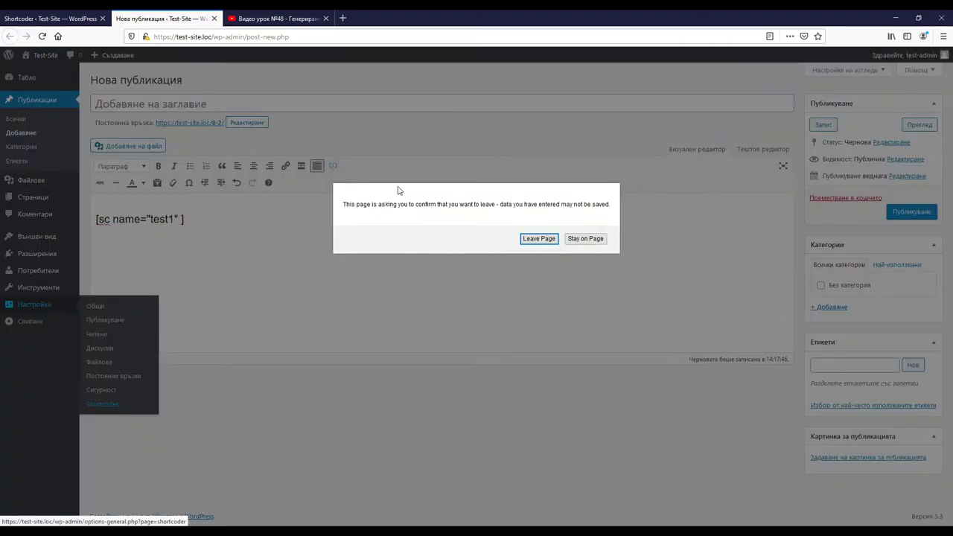
left_click(539, 238)
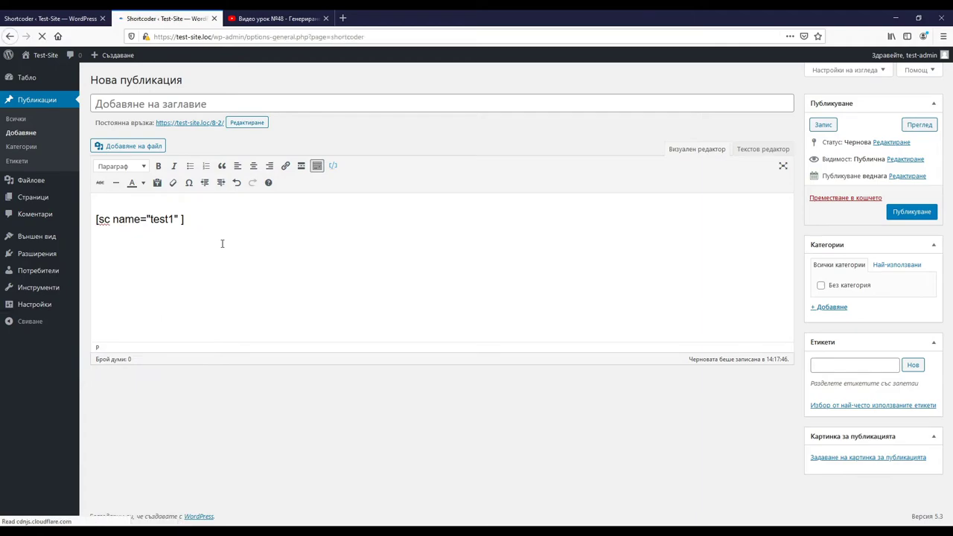
left_click(102, 18)
left_click(698, 117)
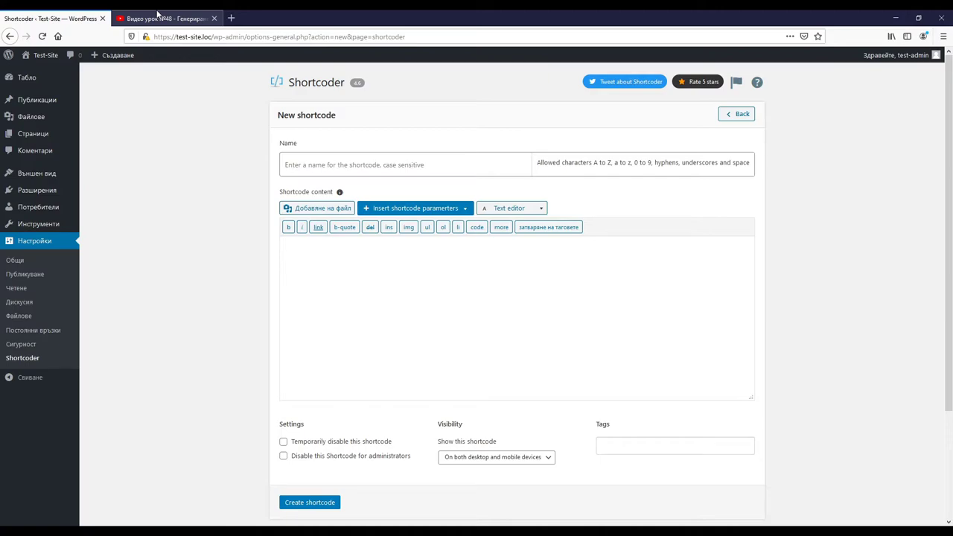
left_click(330, 165)
type("video1")
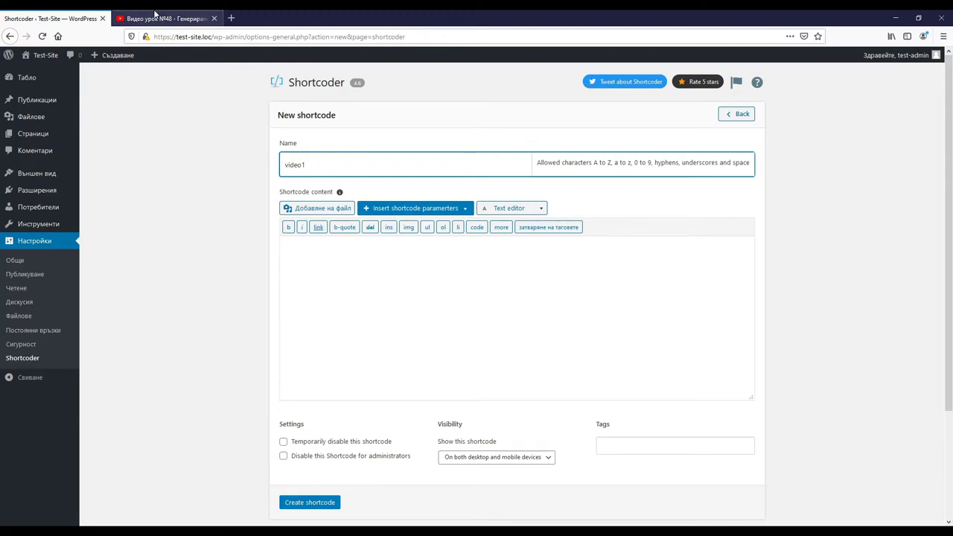
Copy the iframe embed code of the YouTube video and paste it as the content of the video1 shortcode
left_click(165, 18)
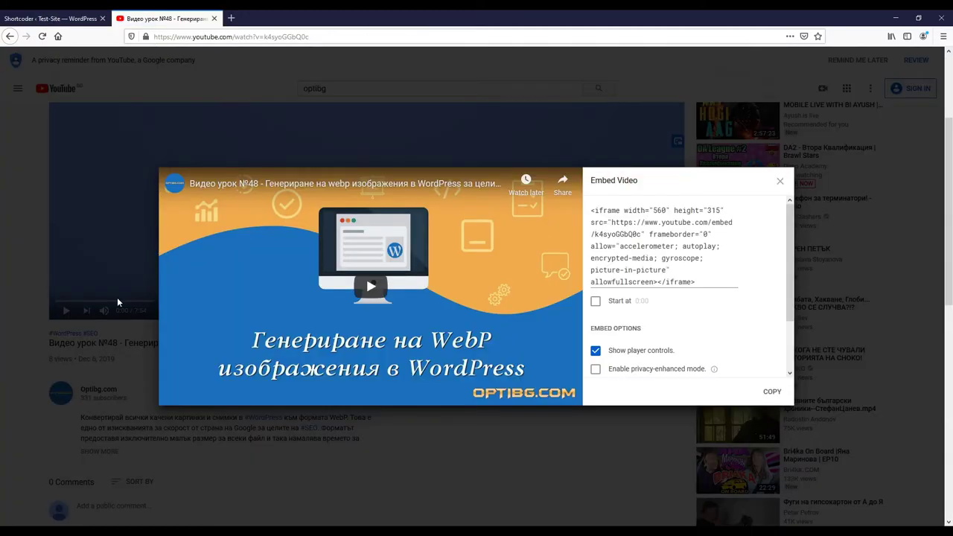
left_click(641, 248)
key("ctrl+c")
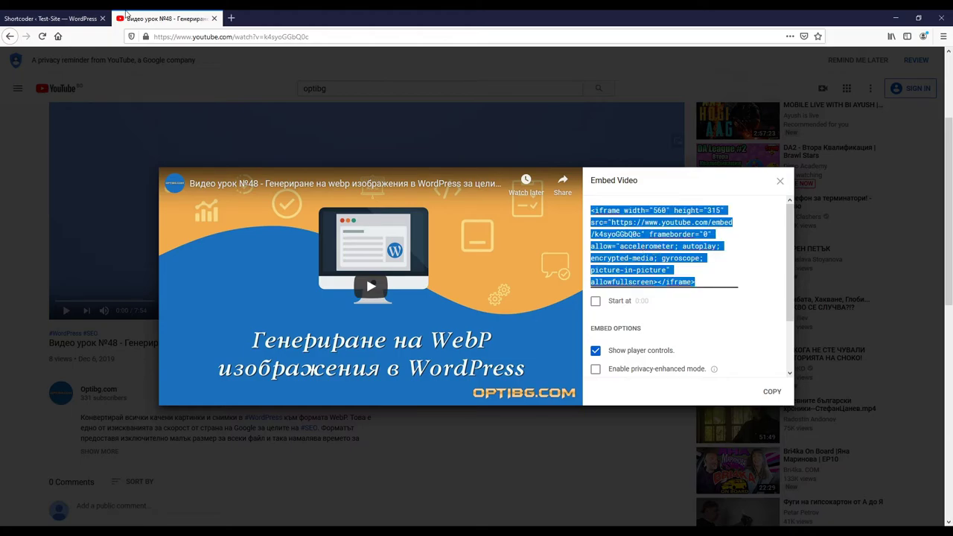
left_click(48, 18)
left_click(358, 273)
key("ctrl+v")
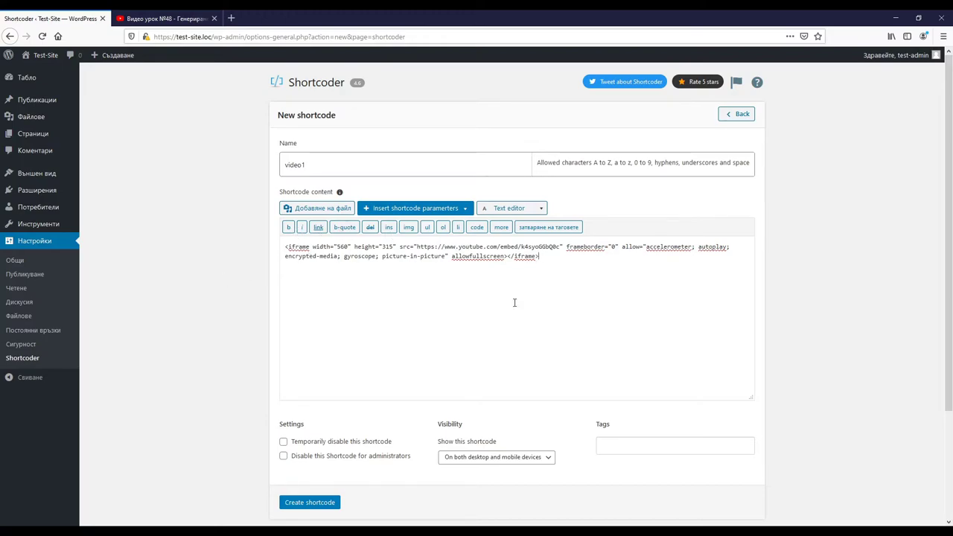
Cut the video ID from the embed URL, put the parameter %%id%% in its place, and create the shortcode
left_click_drag(560, 248, 520, 248)
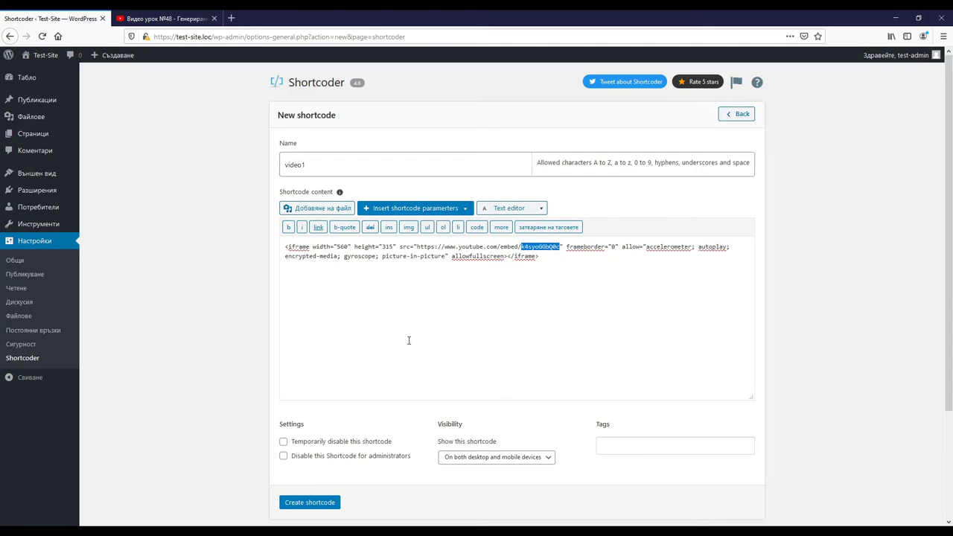
left_click(561, 254)
key("shift+Left")
key("shift+Left")
key("shift+Left")
key("shift+Left")
key("shift+Left")
key("shift+Left")
key("shift+Left")
key("shift+Left")
key("shift+Left")
key("shift+Left")
key("ctrl+c")
key("BackSpace")
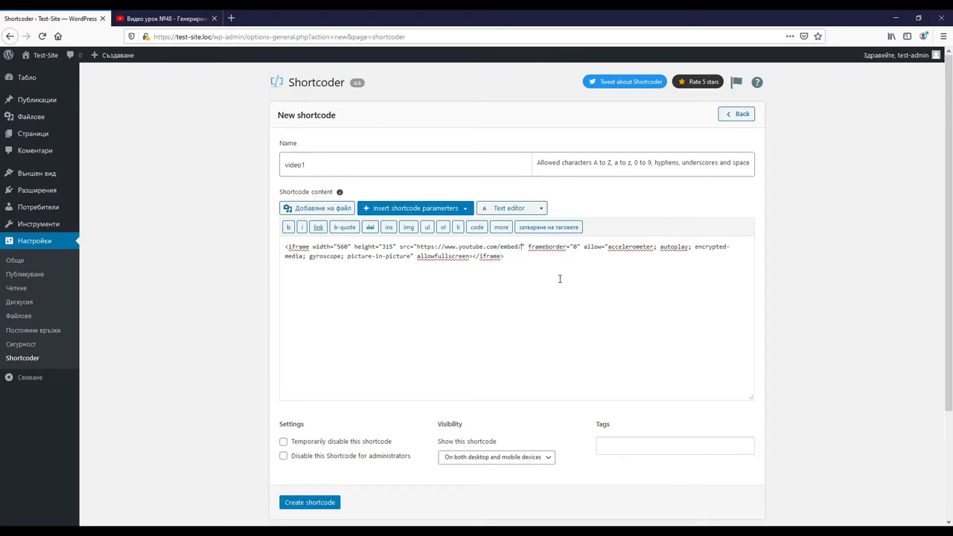
type("%%")
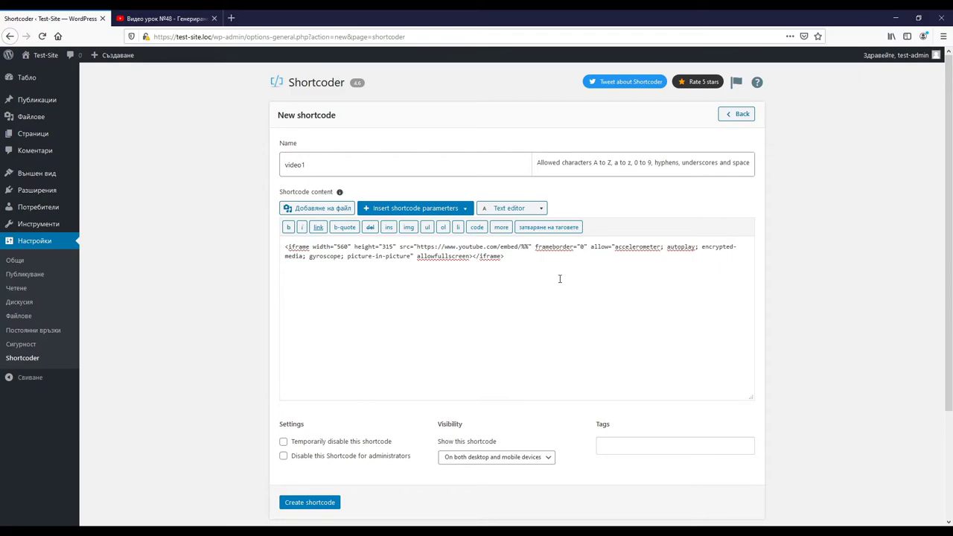
type("id")
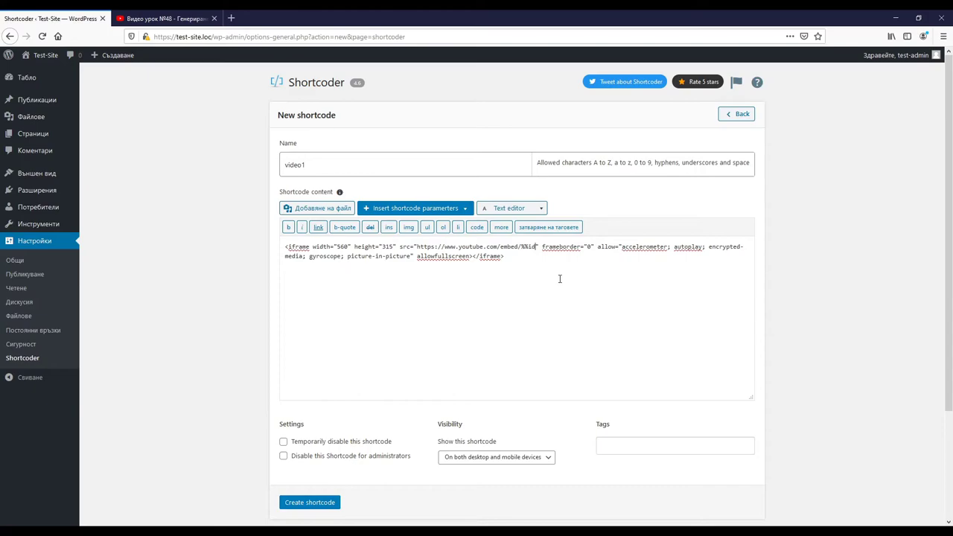
type("%%")
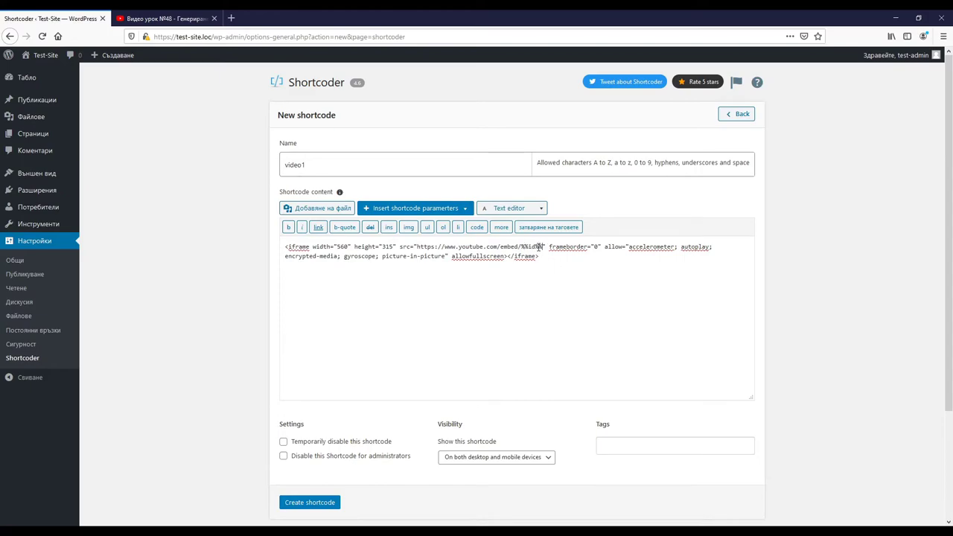
left_click(318, 502)
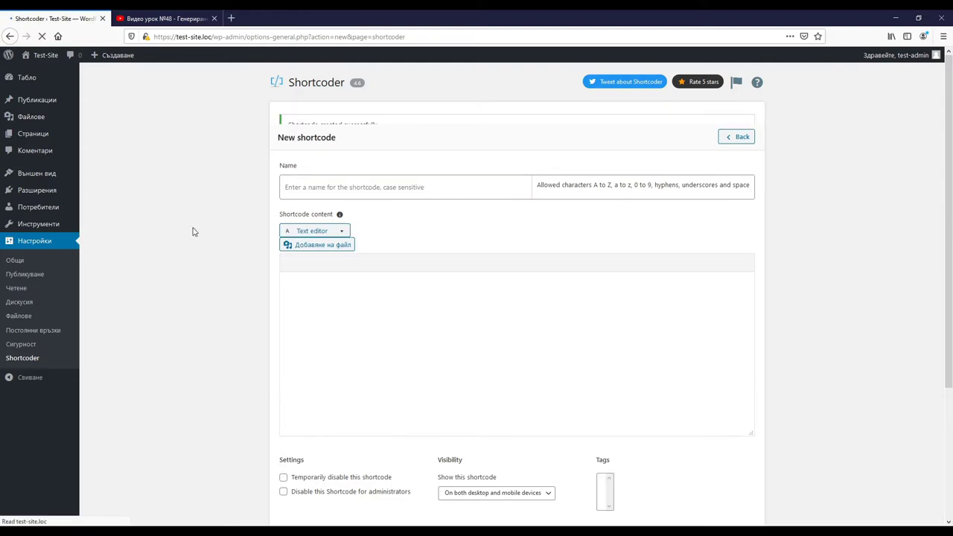
Insert the video1 shortcode into a new post with id k4syoGGbQ0c and preview the post
mouse_move(108, 55)
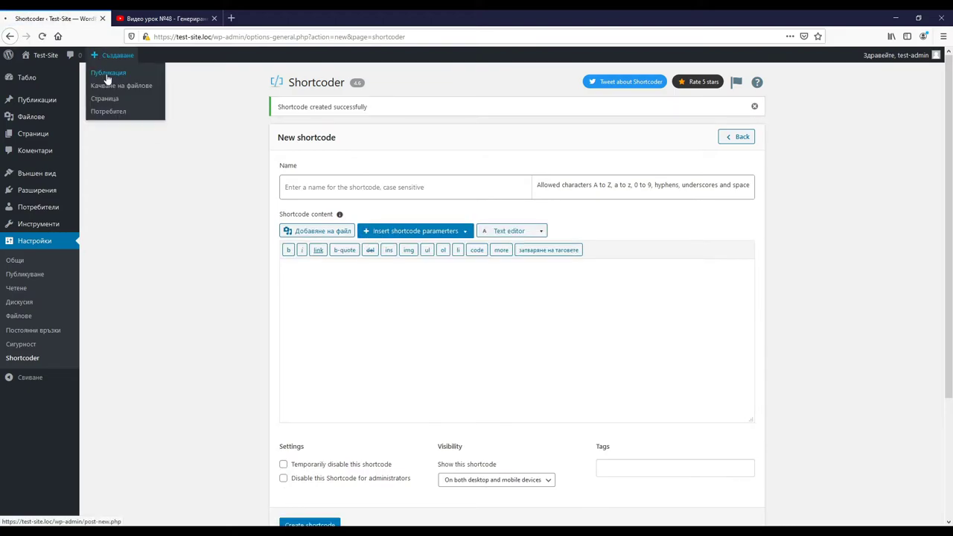
left_click(108, 74)
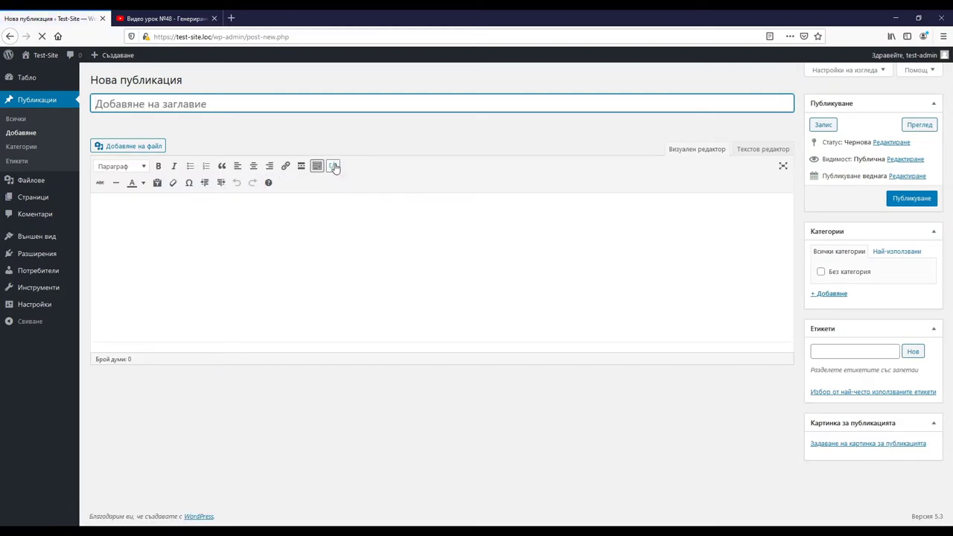
left_click(332, 165)
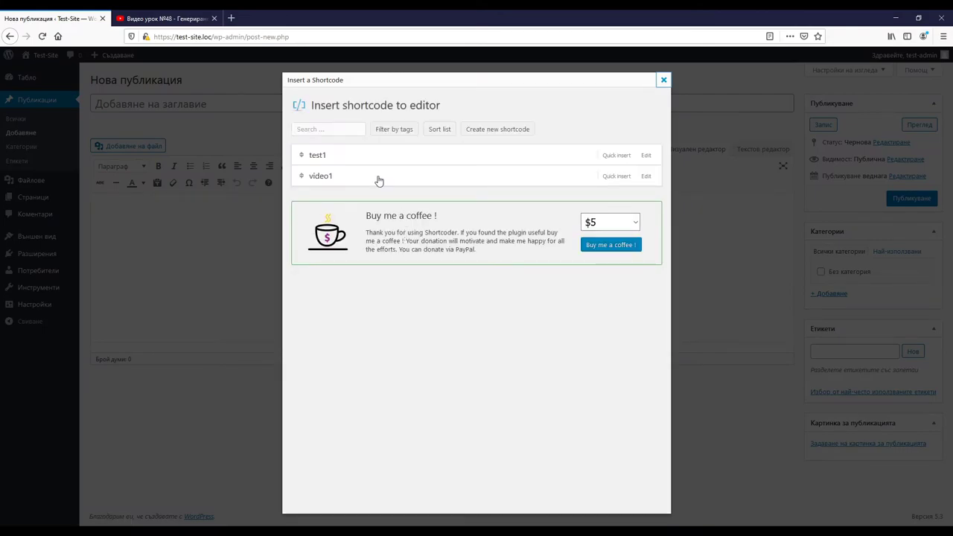
left_click(323, 176)
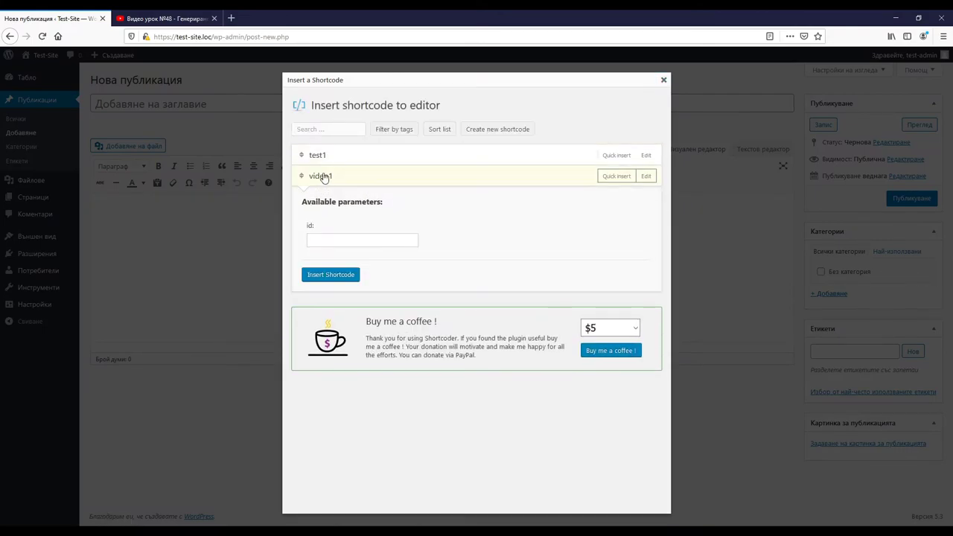
left_click(323, 240)
key("ctrl+v")
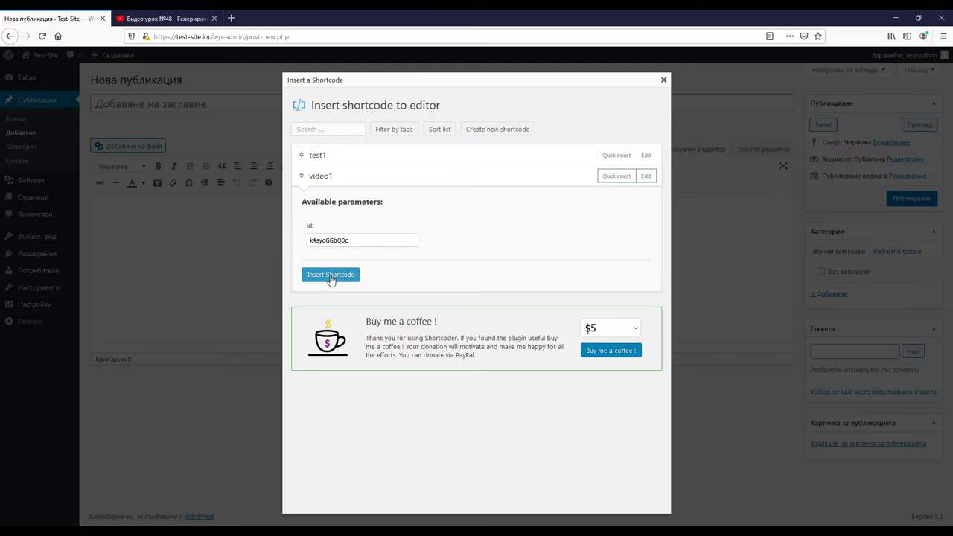
left_click(330, 275)
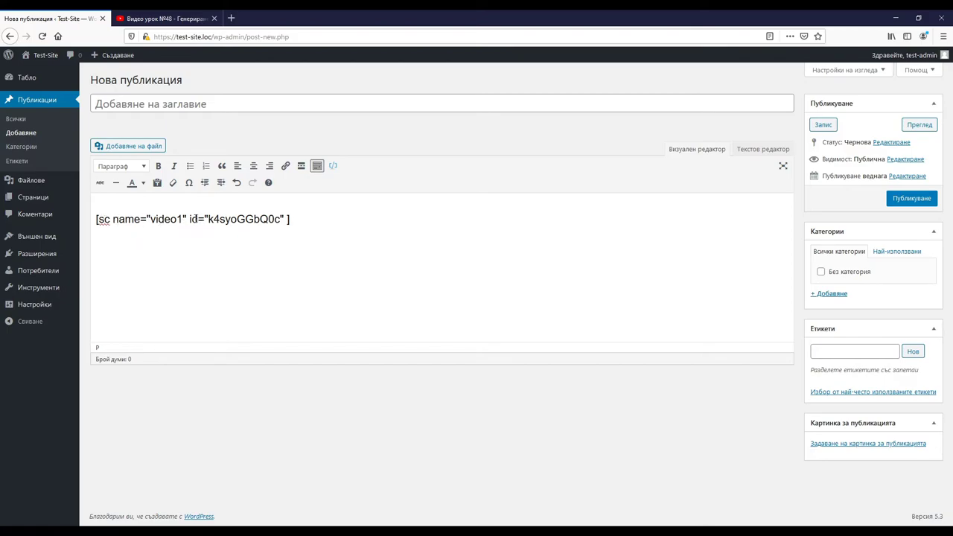
left_click(918, 125)
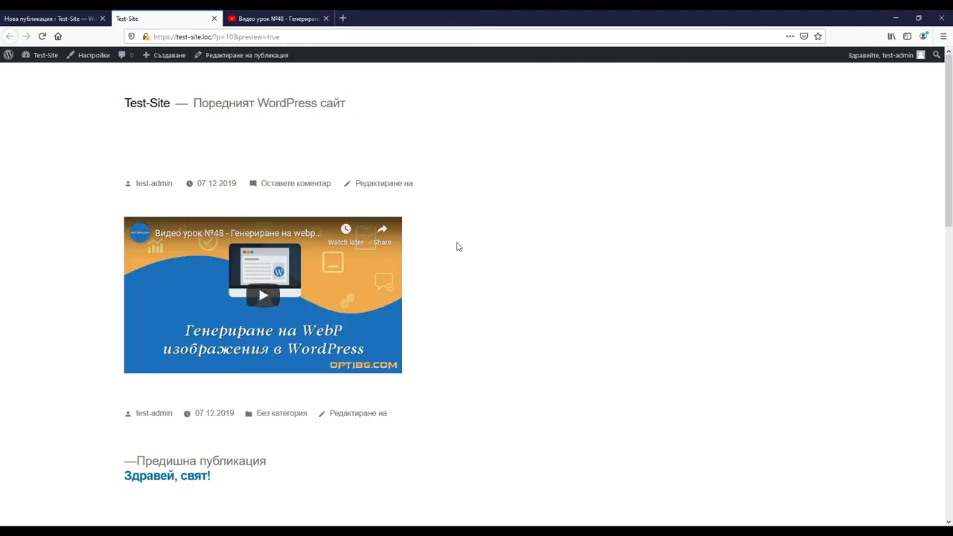
Open the Optibg.com channel's YouTube video about manually creating new image sizes and copy the video ID from its URL
left_click(287, 18)
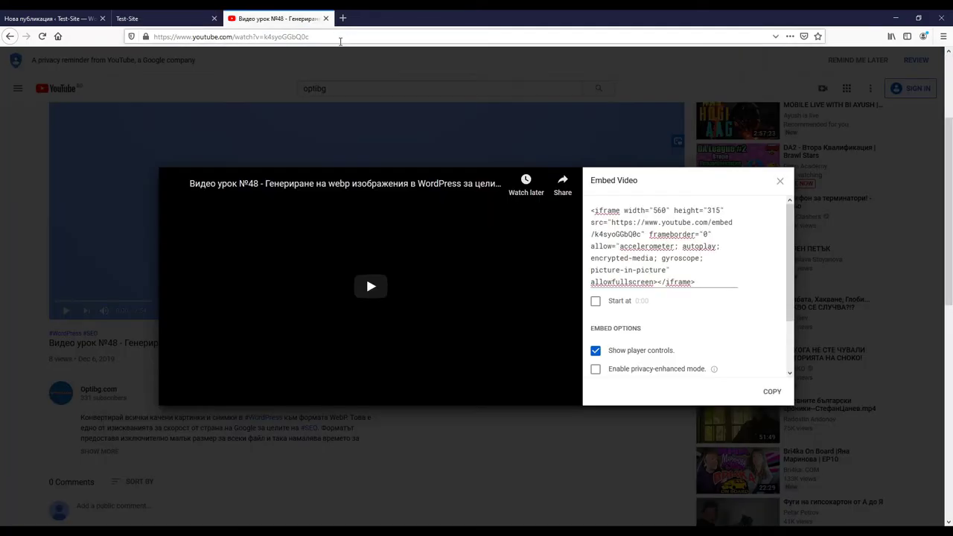
left_click(778, 180)
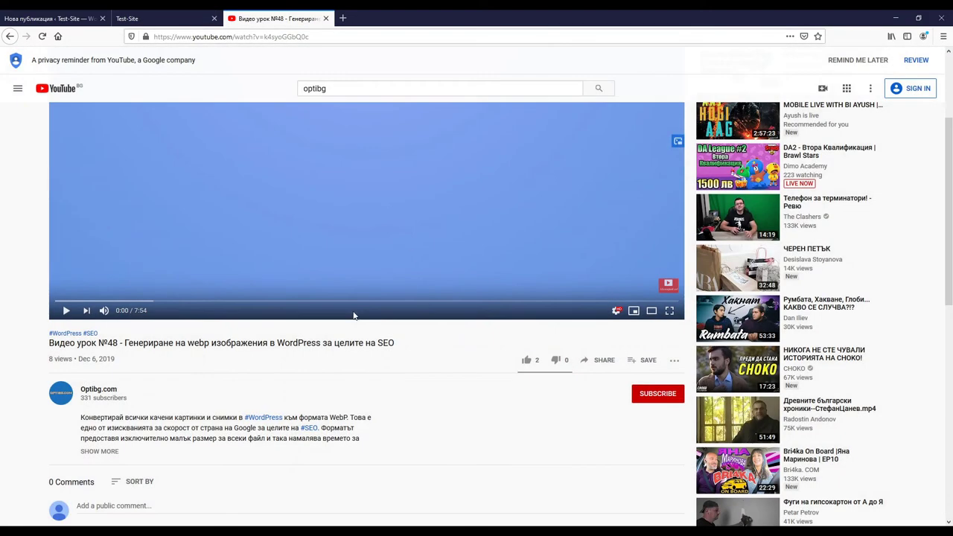
left_click(9, 36)
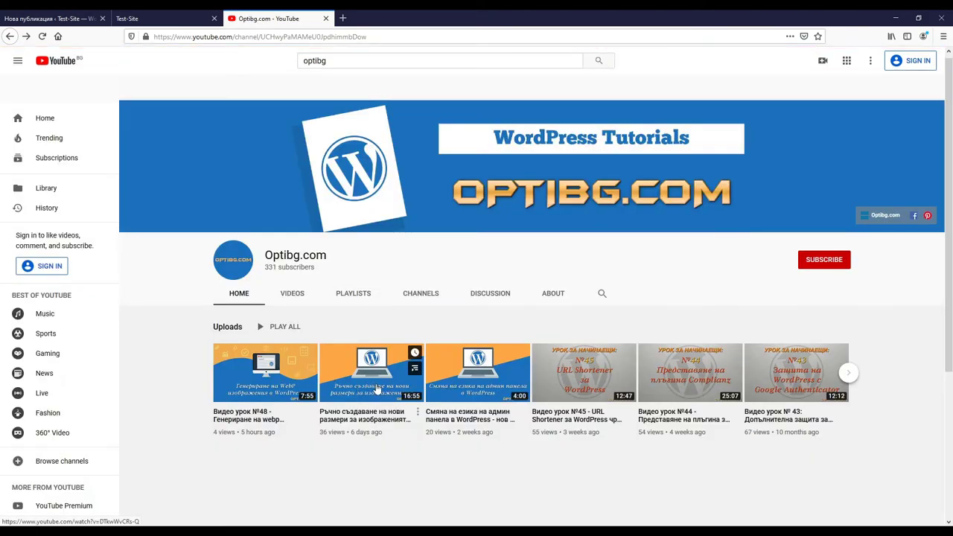
left_click(377, 390)
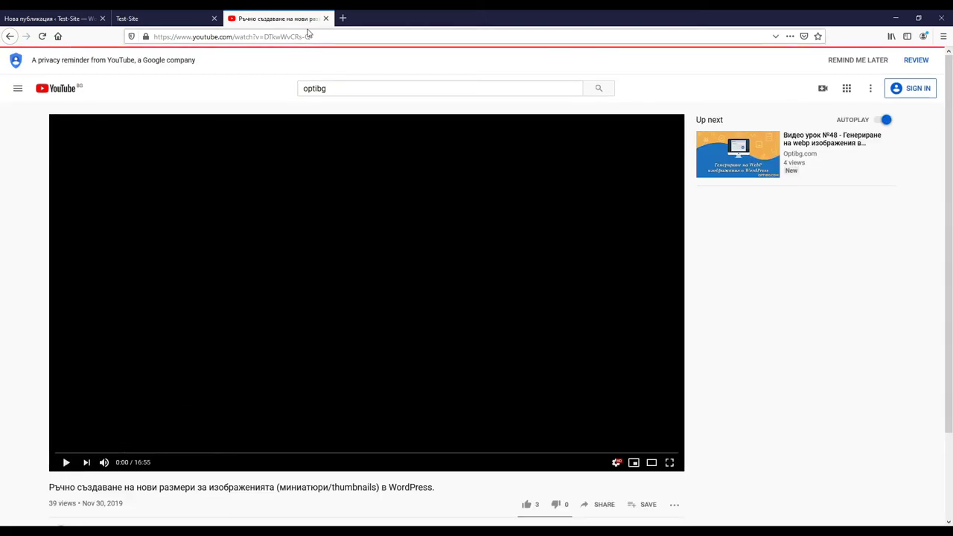
left_click_drag(314, 36, 266, 35)
key("ctrl+c")
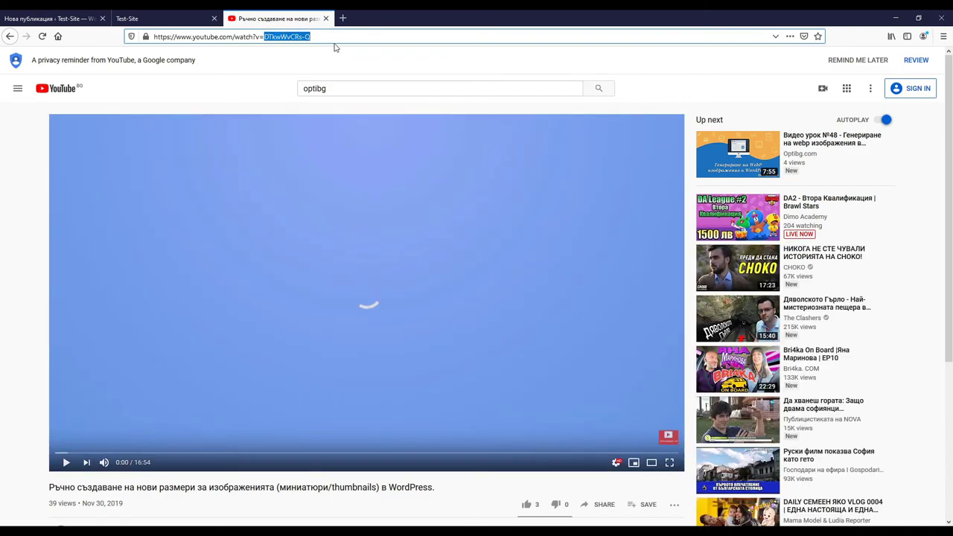
Replace the id value of the video1 shortcode in the post draft with the copied video ID DTkwWvCRs-Q
left_click(147, 16)
left_click(60, 16)
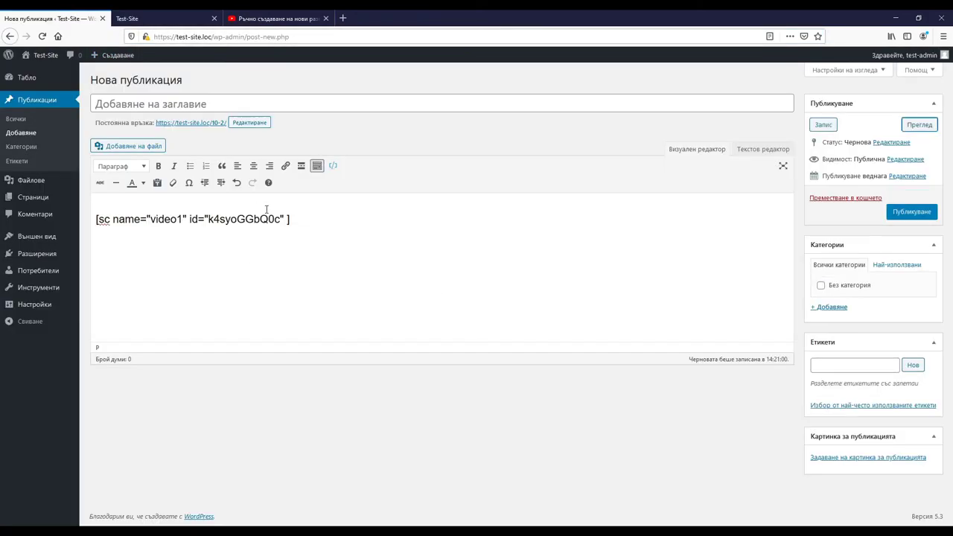
left_click_drag(281, 218, 207, 219)
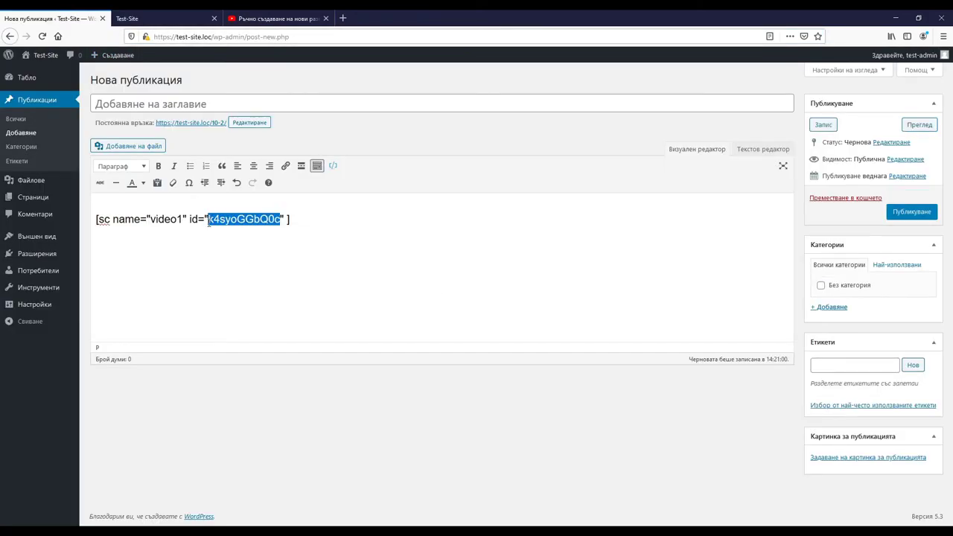
key("ctrl+v")
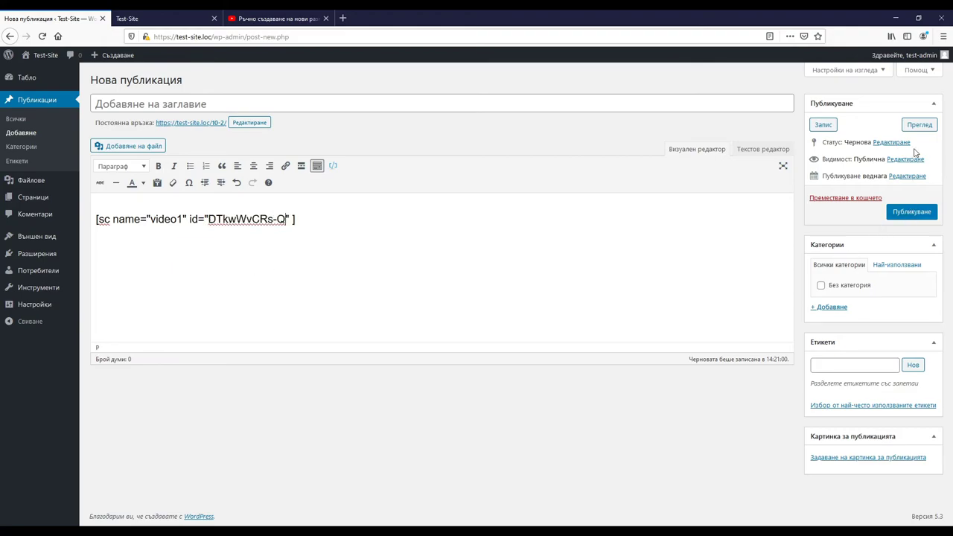
Preview the post with the changed video ID and return to the draft's content
left_click(916, 124)
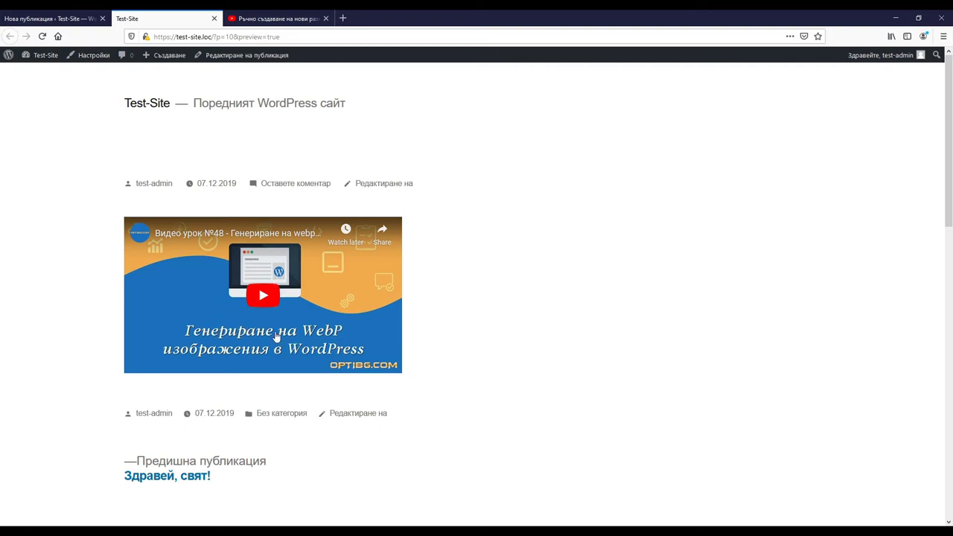
left_click(69, 13)
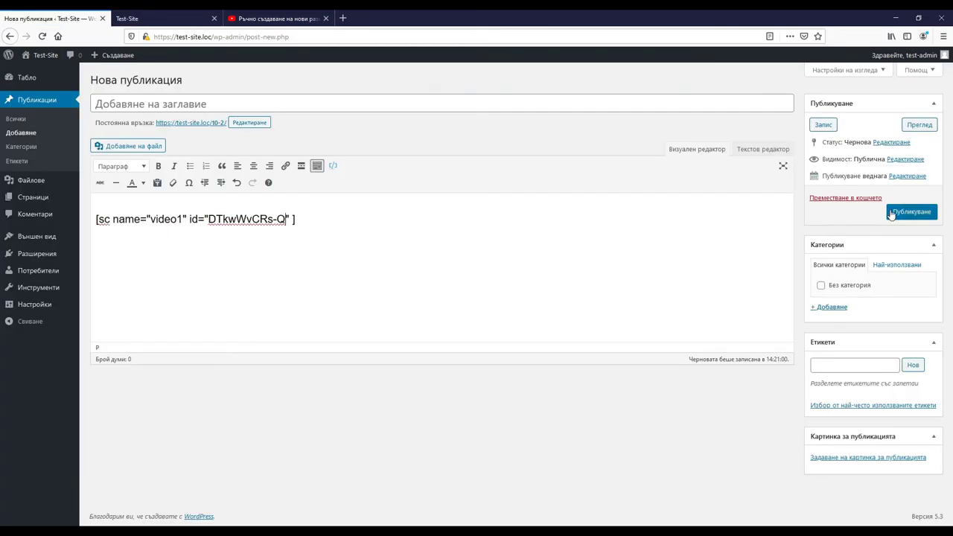
left_click(915, 125)
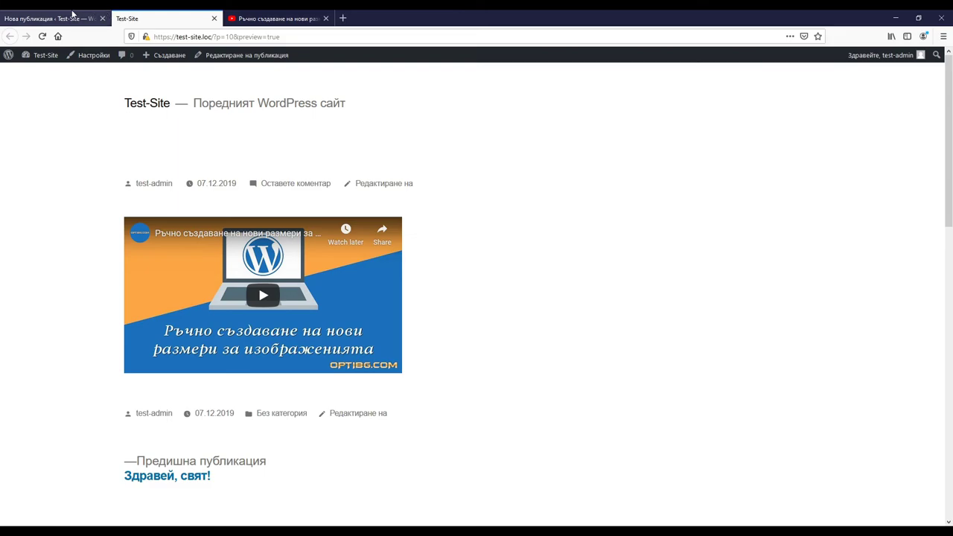
left_click(48, 18)
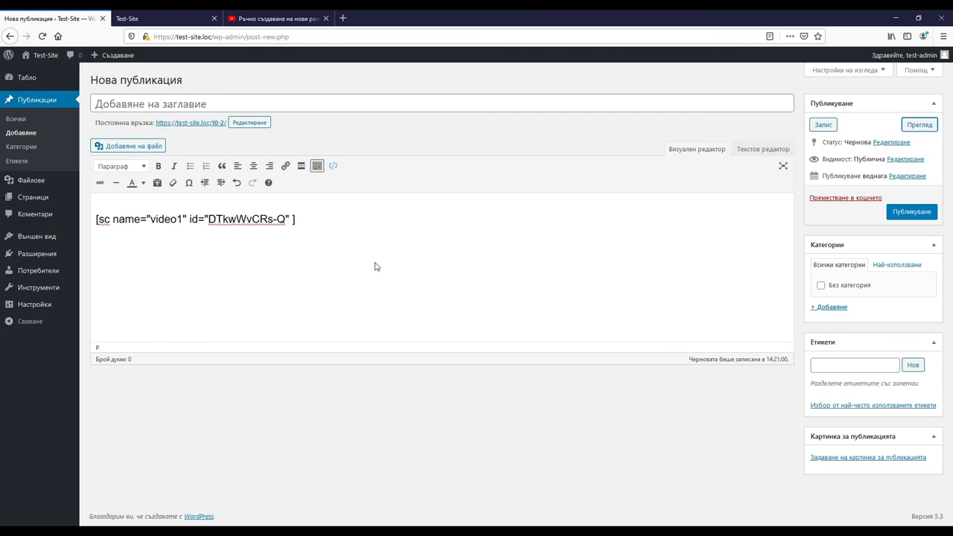
left_click(344, 228)
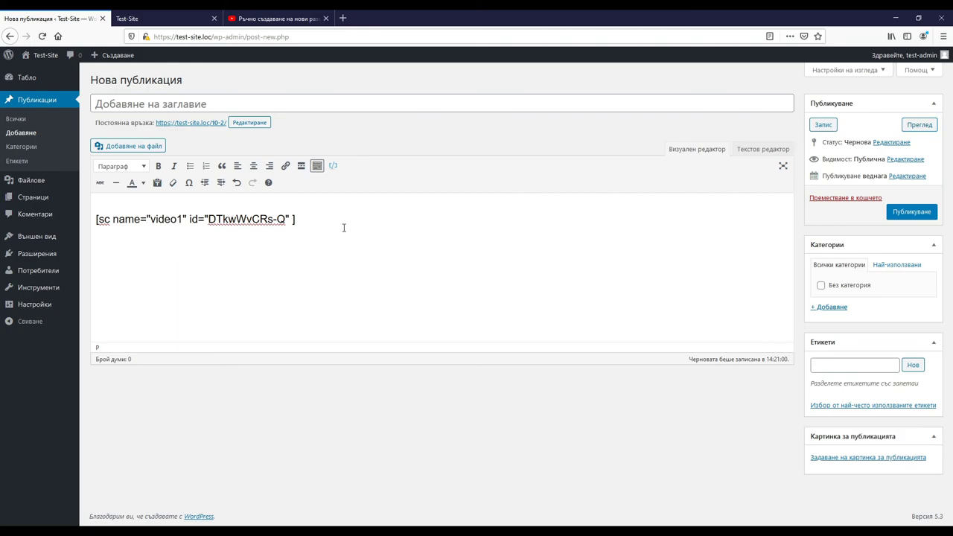